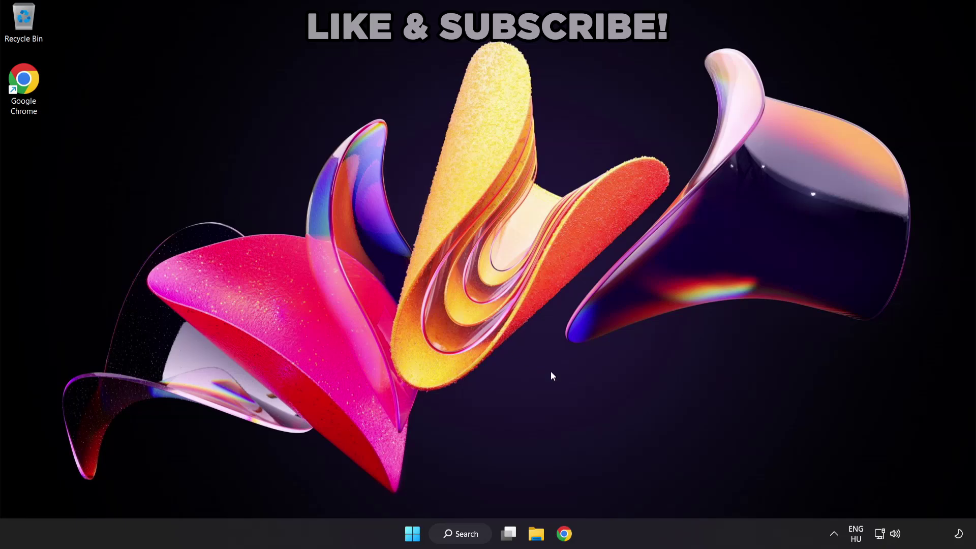
# Switch the audio output from CABLE Input to Speakers (High Definition Audio Device) in quick settings.
pyautogui.click(895, 537)
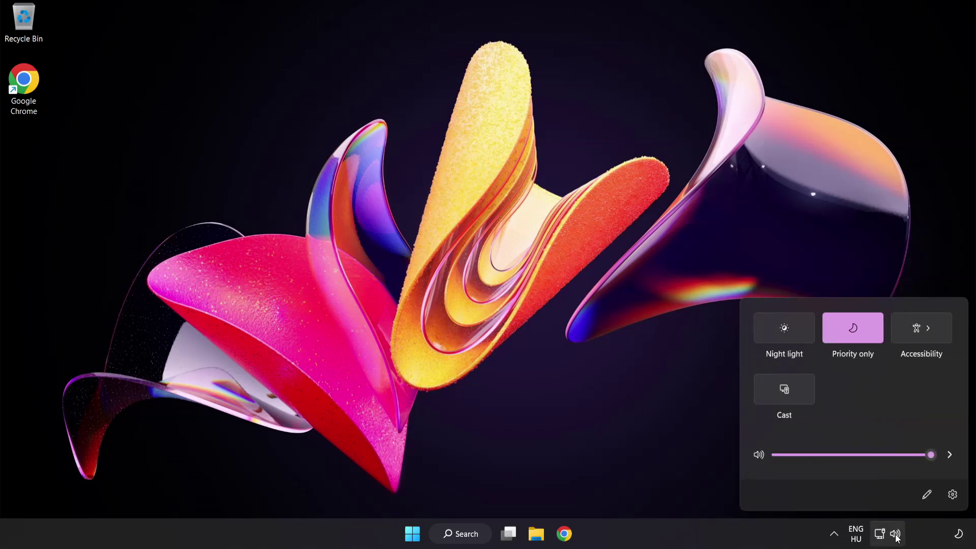
pyautogui.click(950, 456)
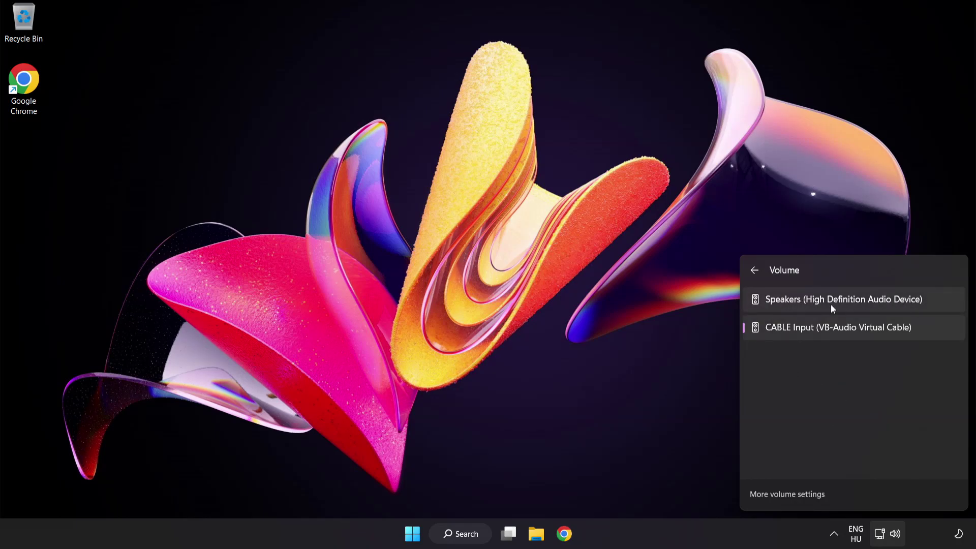
pyautogui.click(934, 306)
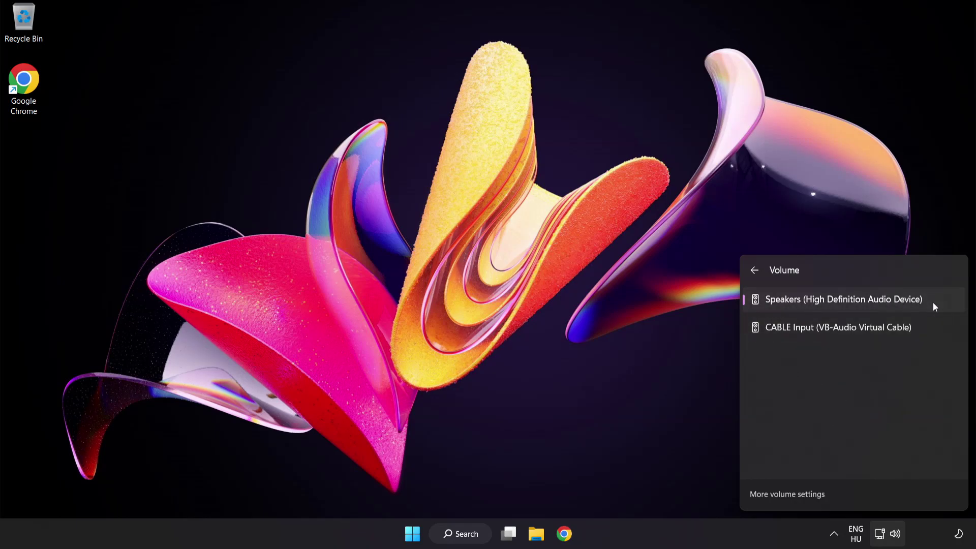
pyautogui.click(467, 271)
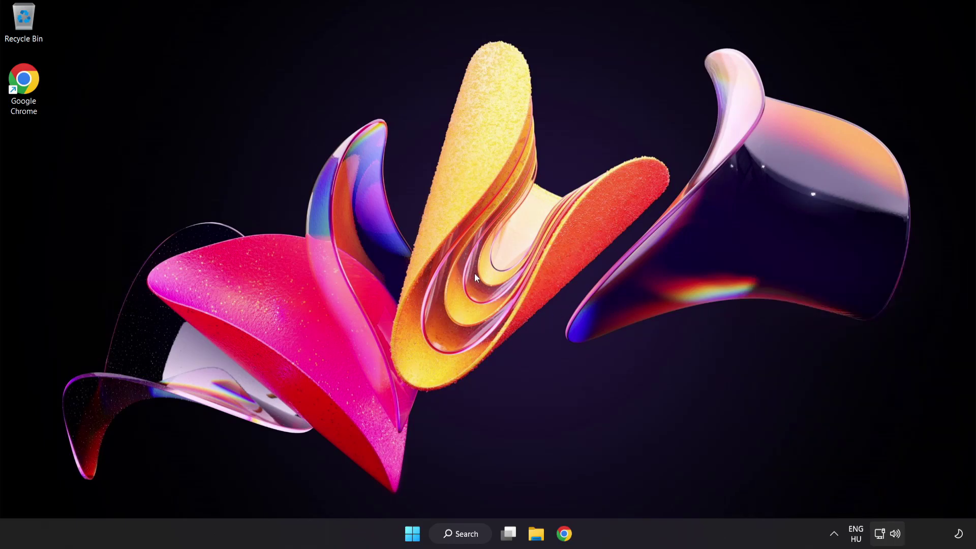
# Reset sound devices and app volumes to recommended defaults in the Volume mixer, then close Settings.
pyautogui.rightClick(895, 533)
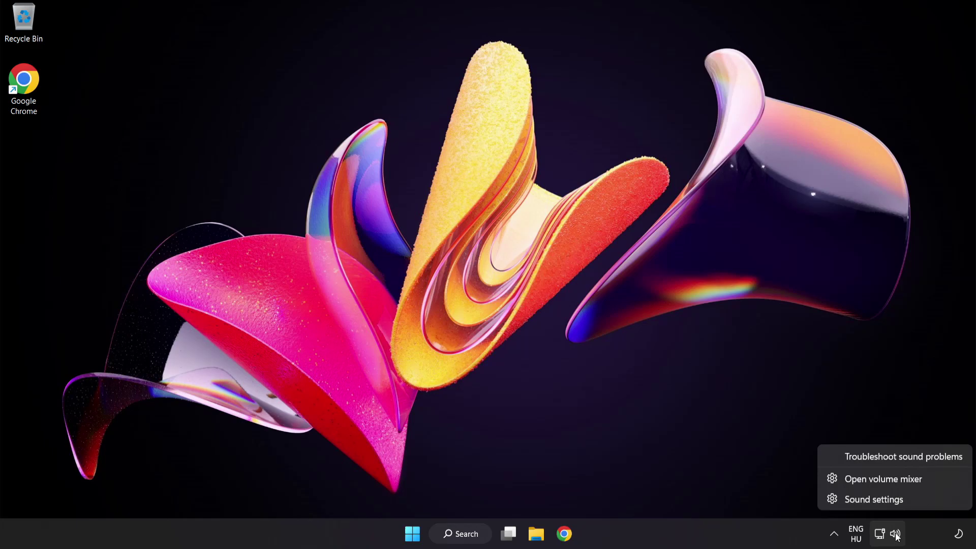
pyautogui.click(936, 480)
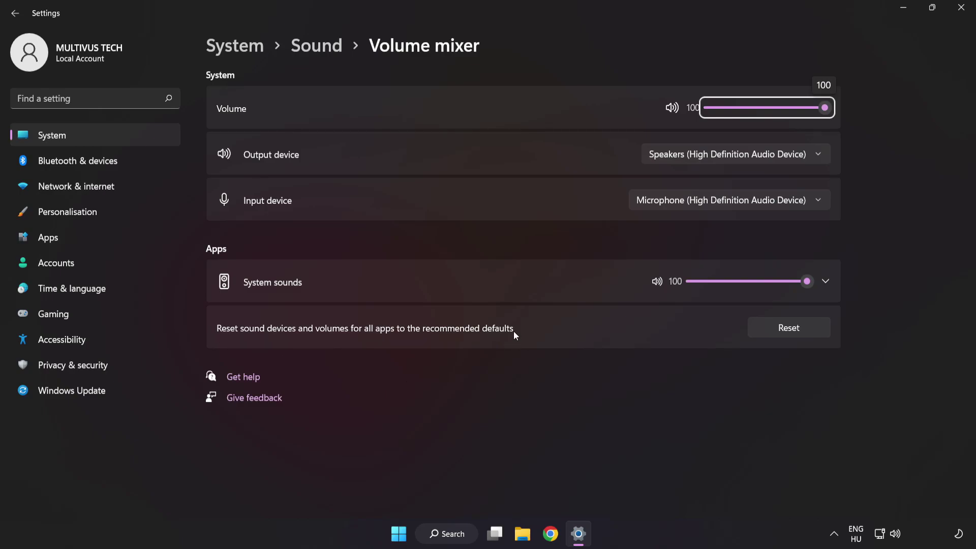
pyautogui.click(808, 335)
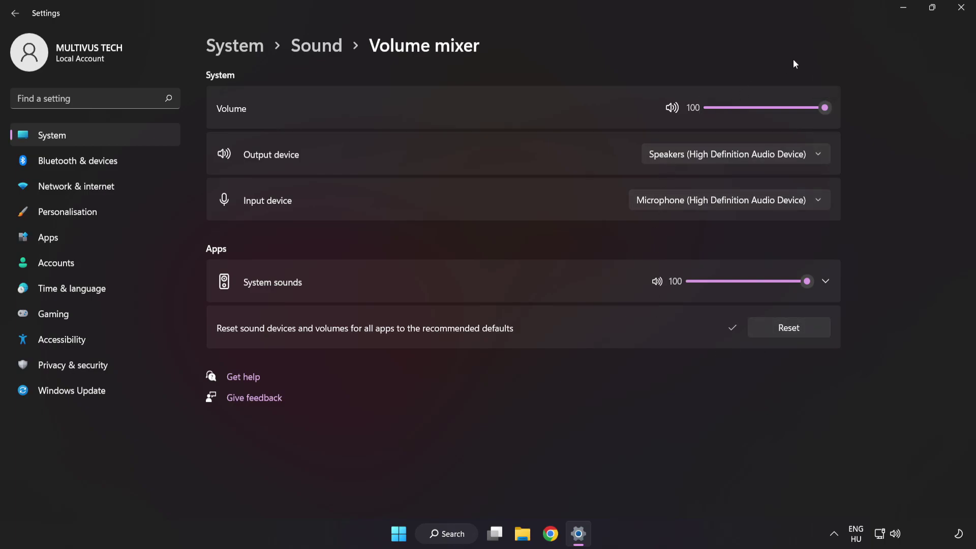
pyautogui.click(962, 11)
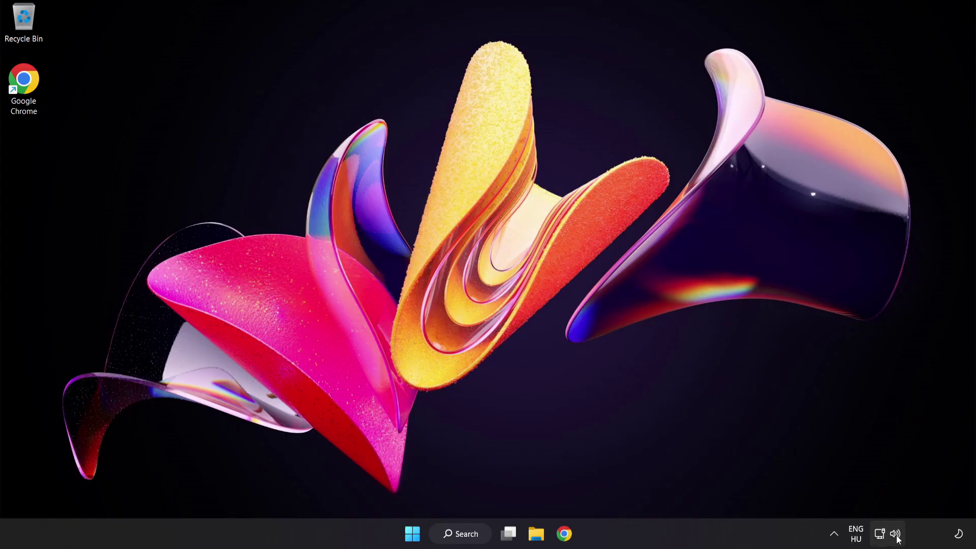
# Open the Sound settings page, leave Speakers volume at 100, and scroll down to Advanced.
pyautogui.rightClick(897, 534)
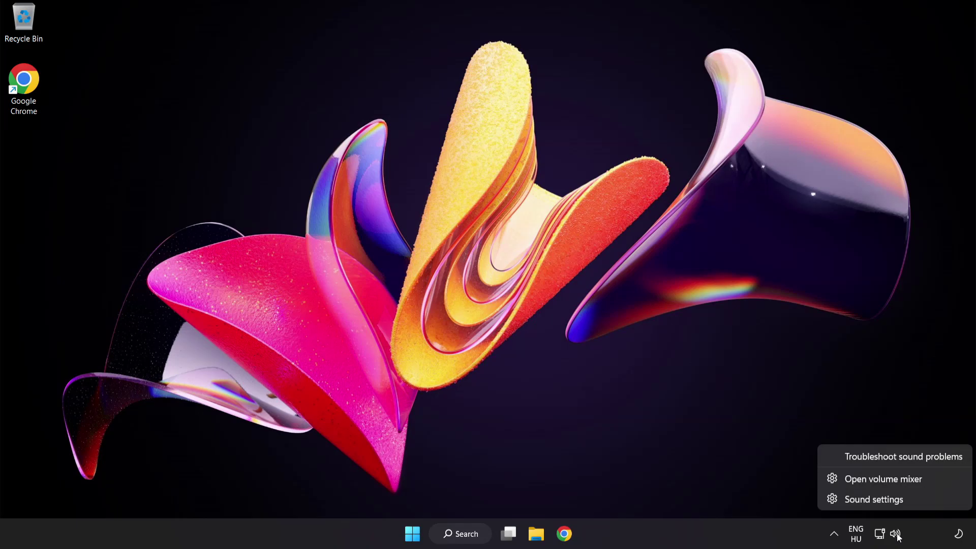
pyautogui.click(906, 501)
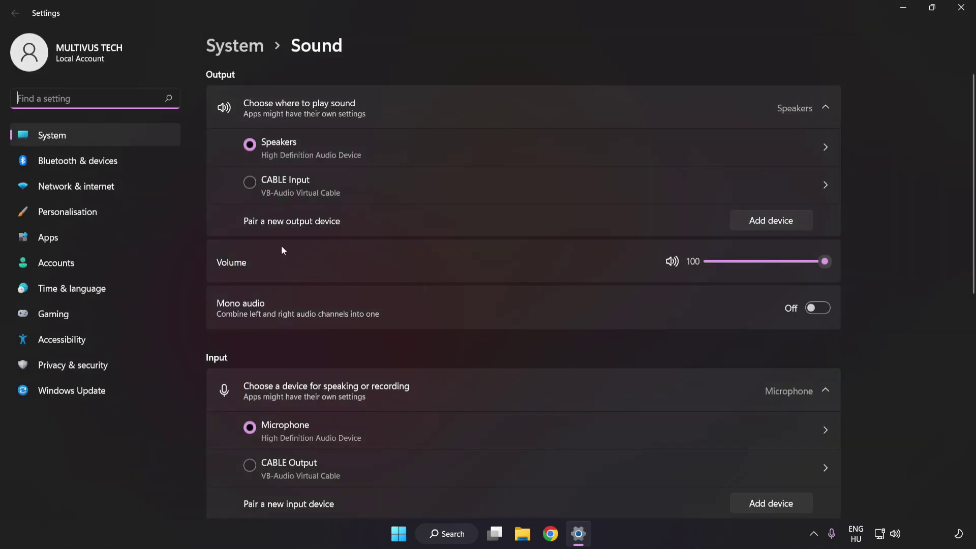
pyautogui.moveTo(816, 268)
pyautogui.mouseDown()
pyautogui.moveTo(786, 265)
pyautogui.moveTo(916, 266)
pyautogui.mouseUp()
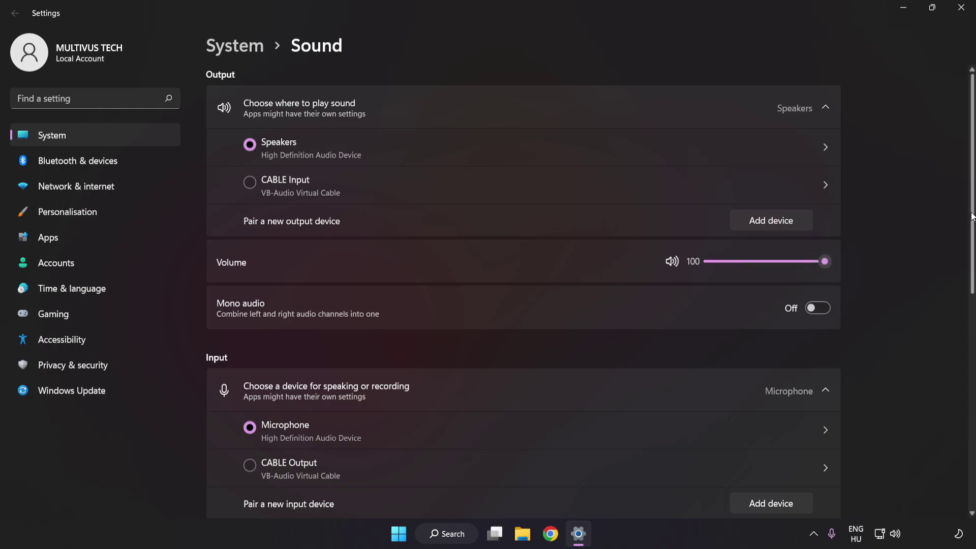
pyautogui.scroll(-5, 960, 341)
pyautogui.scroll(-3, 957, 356)
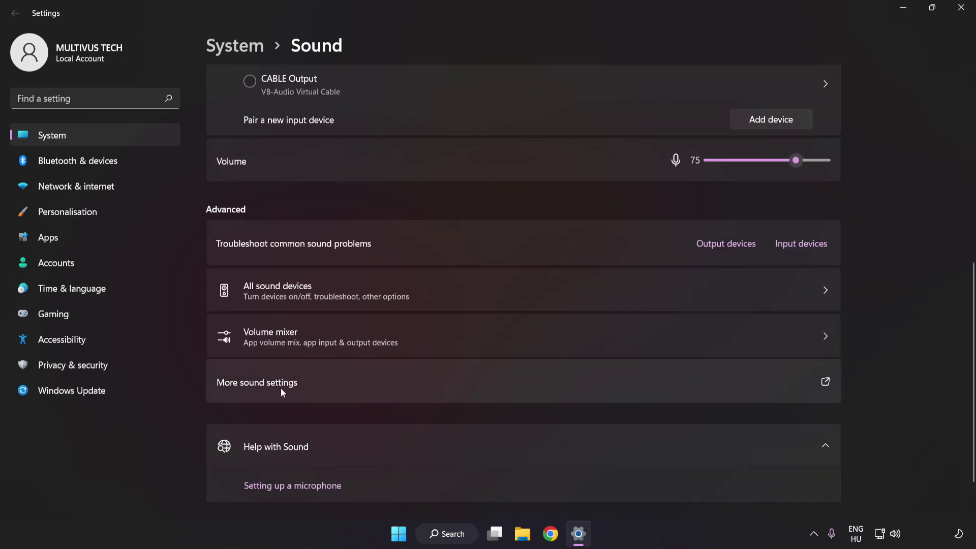
# Disable the CABLE Input playback device in the classic Sound panel and select Speakers.
pyautogui.click(449, 382)
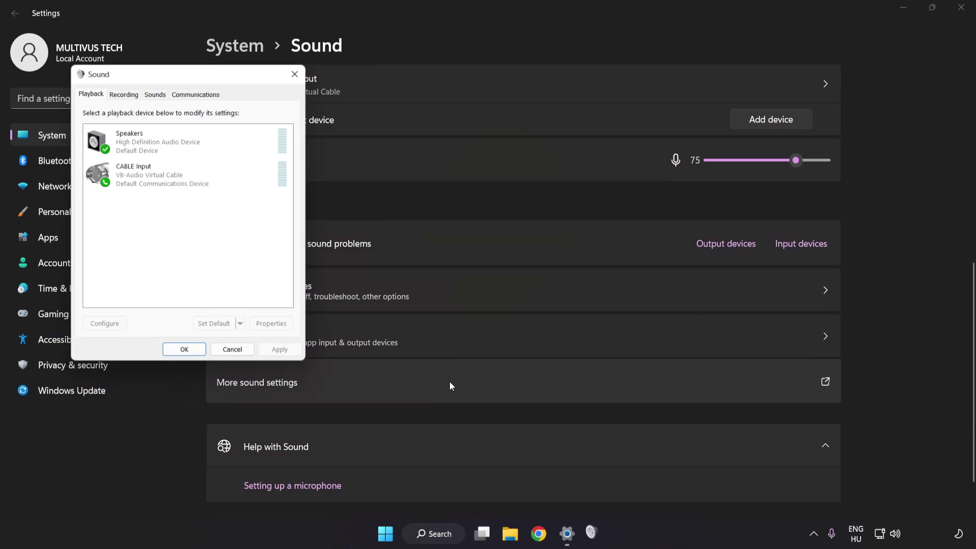
pyautogui.moveTo(192, 78); pyautogui.dragTo(487, 146)
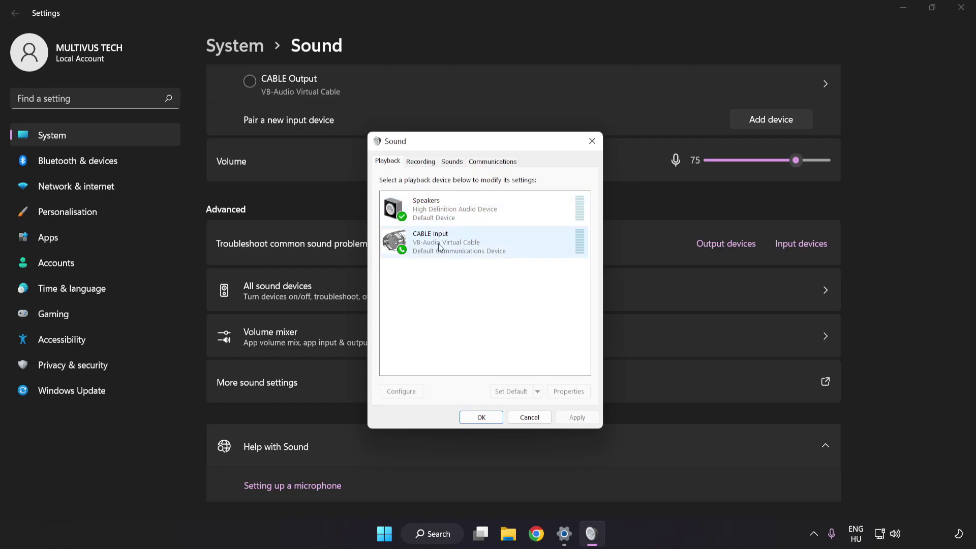
pyautogui.rightClick(475, 247)
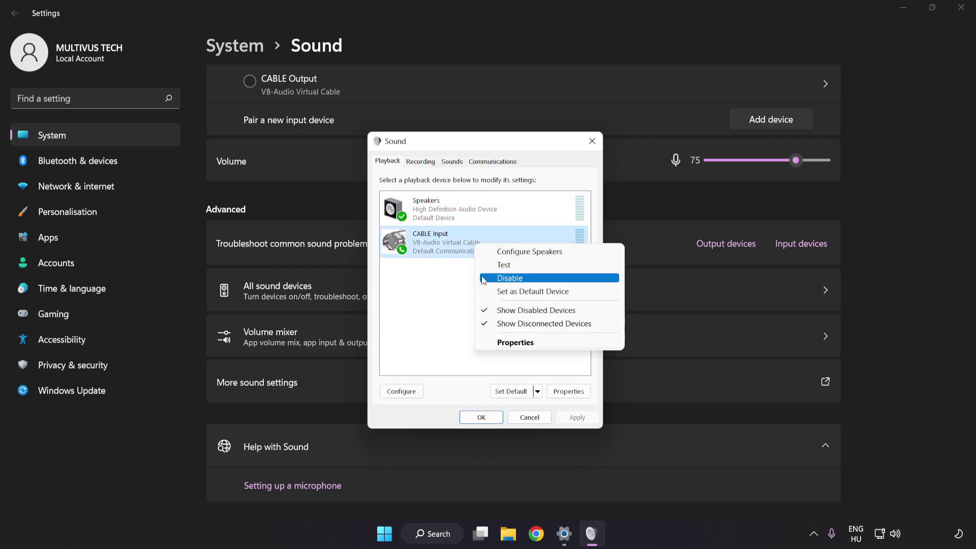
pyautogui.click(522, 281)
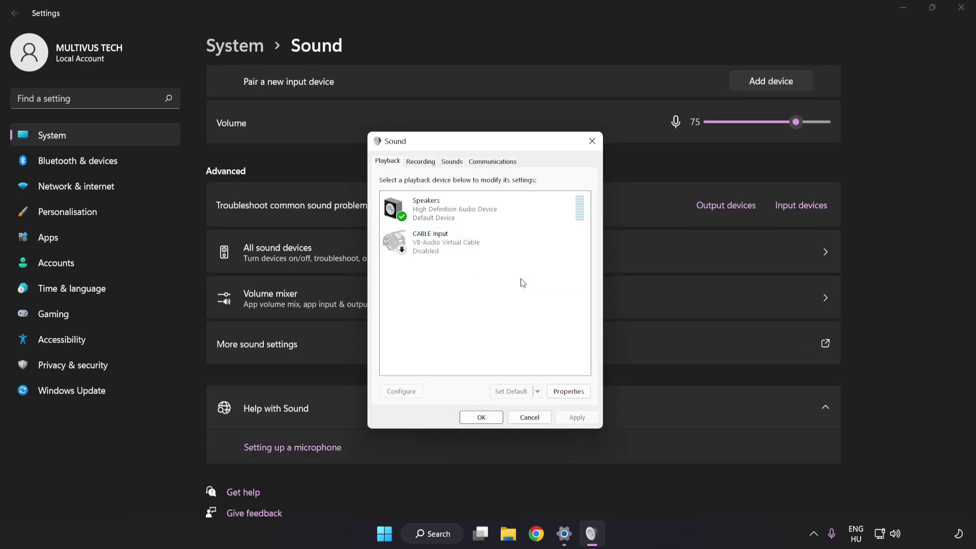
pyautogui.click(457, 214)
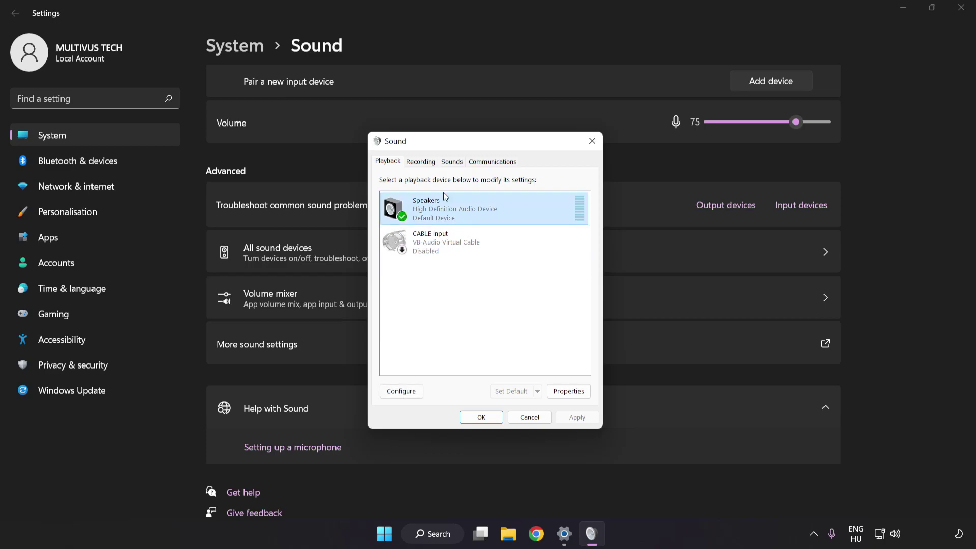
# Configure Speakers as 7.1 Surround with all optional and full-range speakers included.
pyautogui.rightClick(510, 212)
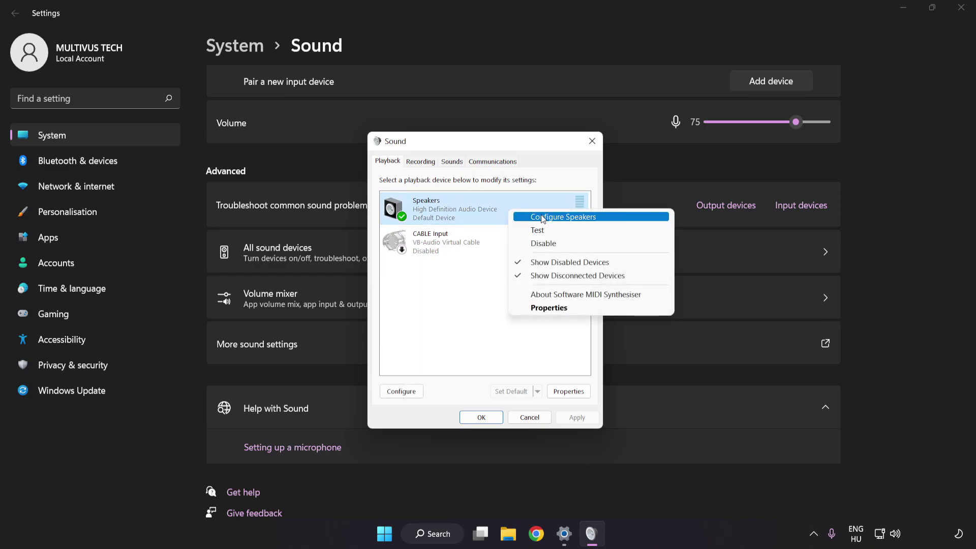
pyautogui.click(605, 219)
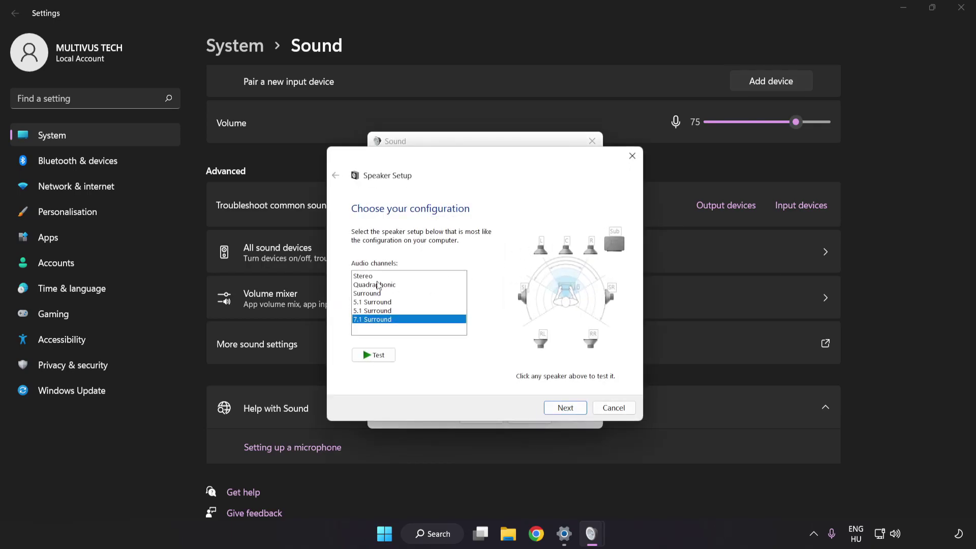
pyautogui.click(363, 276)
pyautogui.click(377, 310)
pyautogui.click(565, 408)
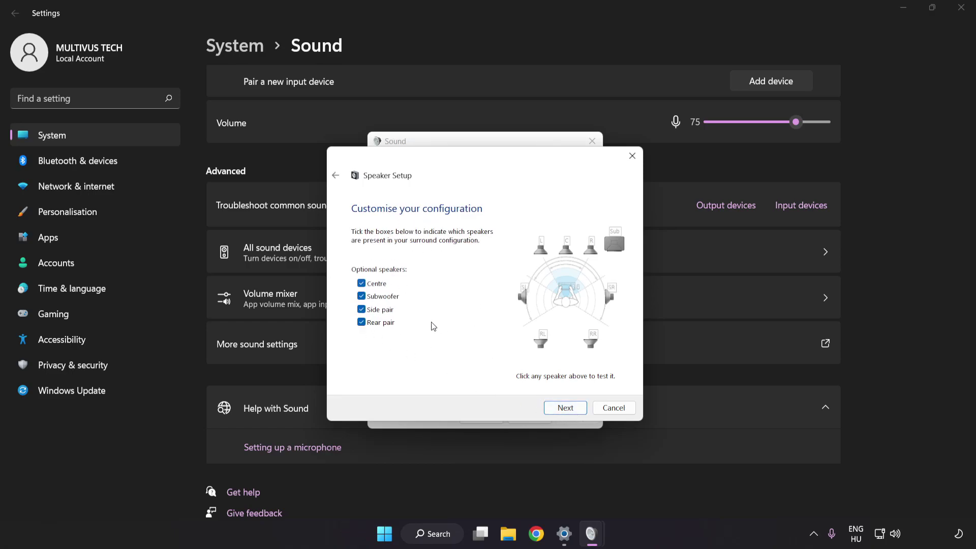
pyautogui.click(564, 408)
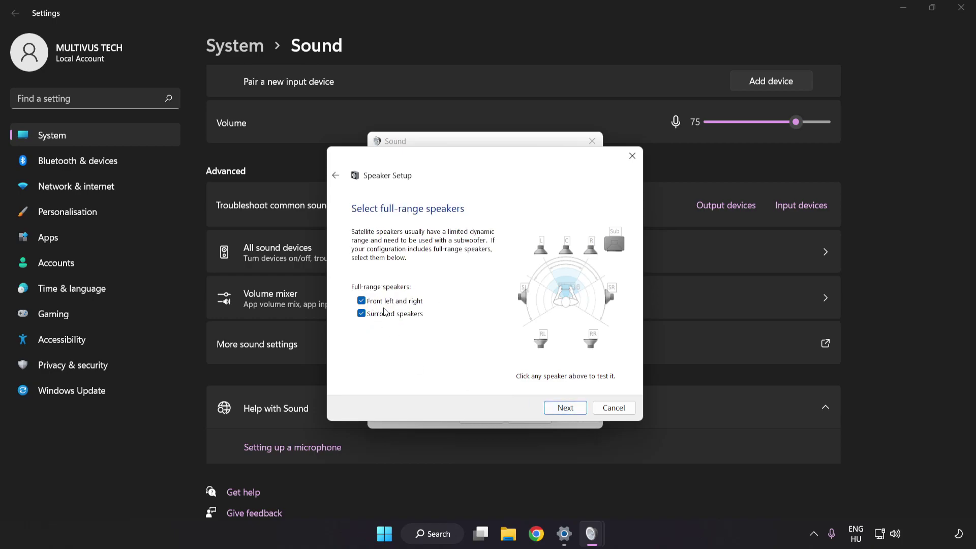
pyautogui.click(560, 408)
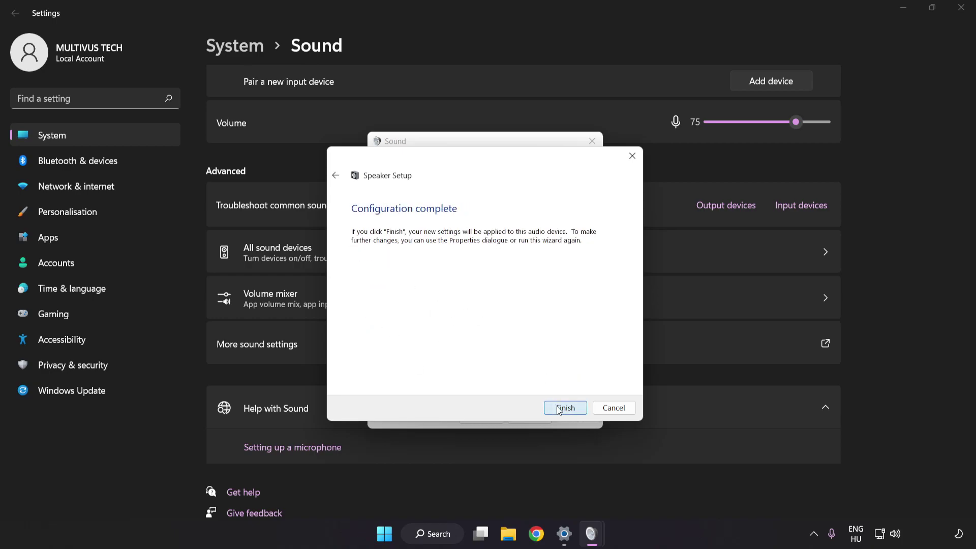
pyautogui.click(559, 409)
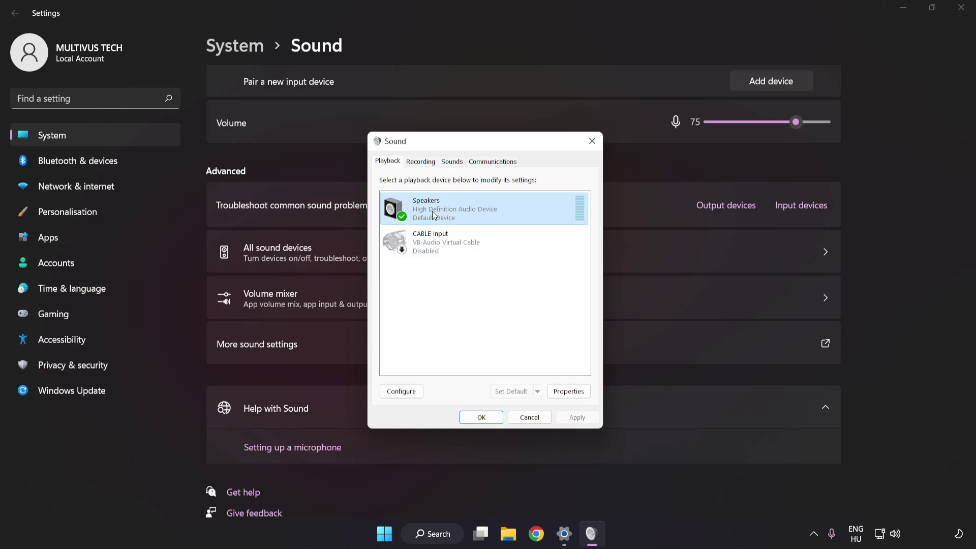
# Disable all audio enhancements for the Speakers and apply the change.
pyautogui.click(573, 397)
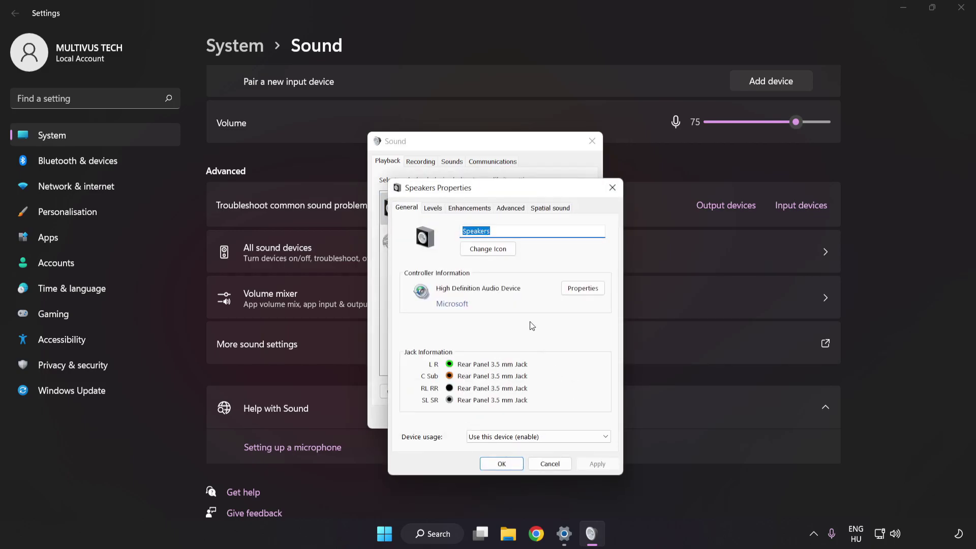
pyautogui.moveTo(488, 193); pyautogui.dragTo(476, 155)
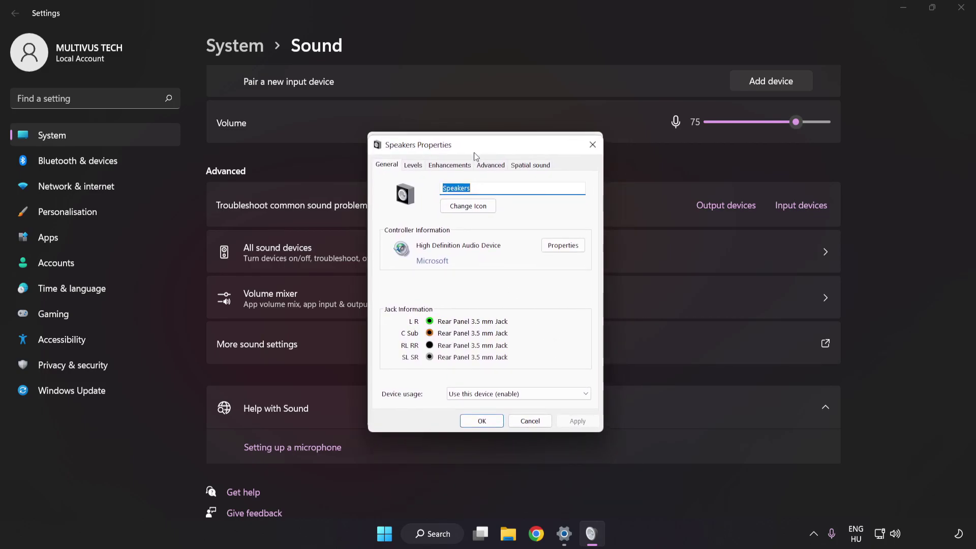
pyautogui.click(443, 166)
pyautogui.click(389, 217)
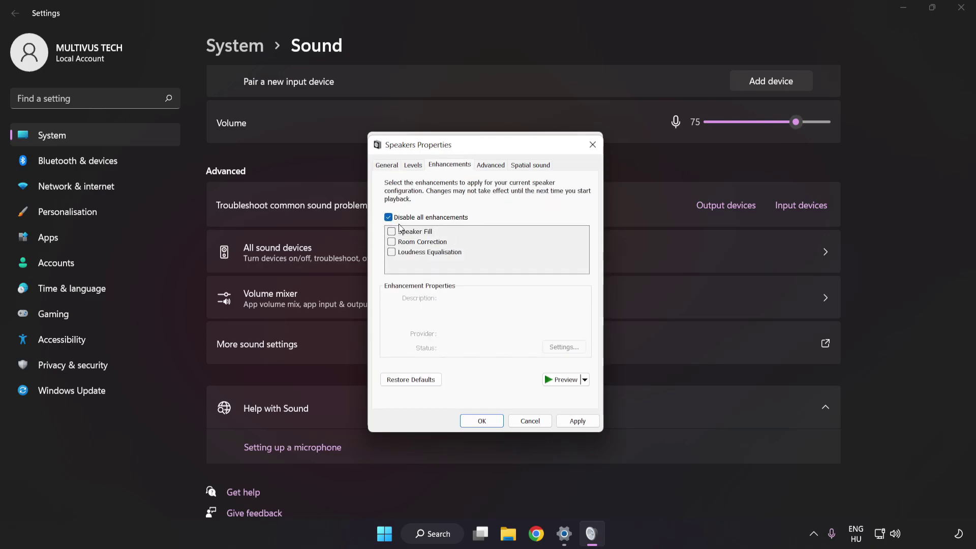
pyautogui.click(578, 421)
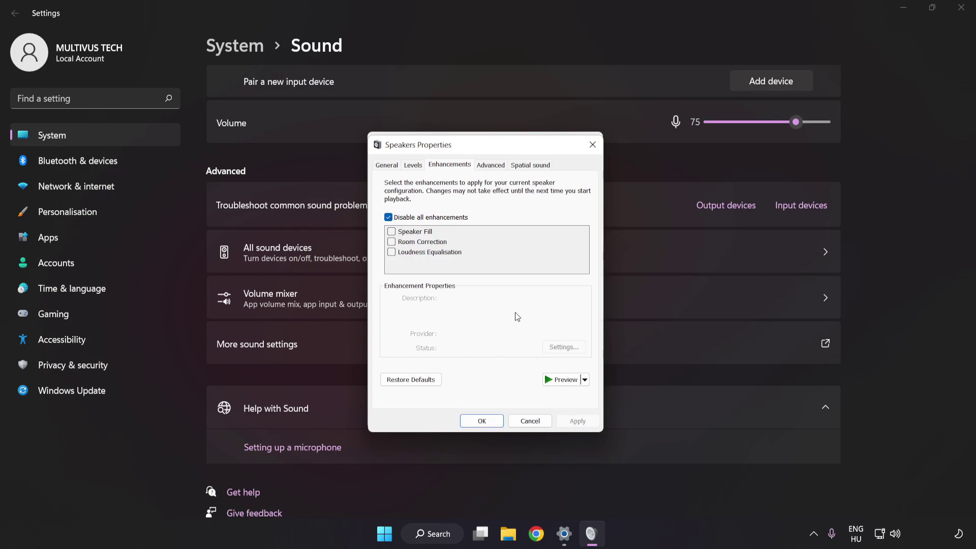
# Keep the Speakers format at 16 bit, 48000 Hz (DVD Quality) and confirm both sound dialogs.
pyautogui.click(488, 168)
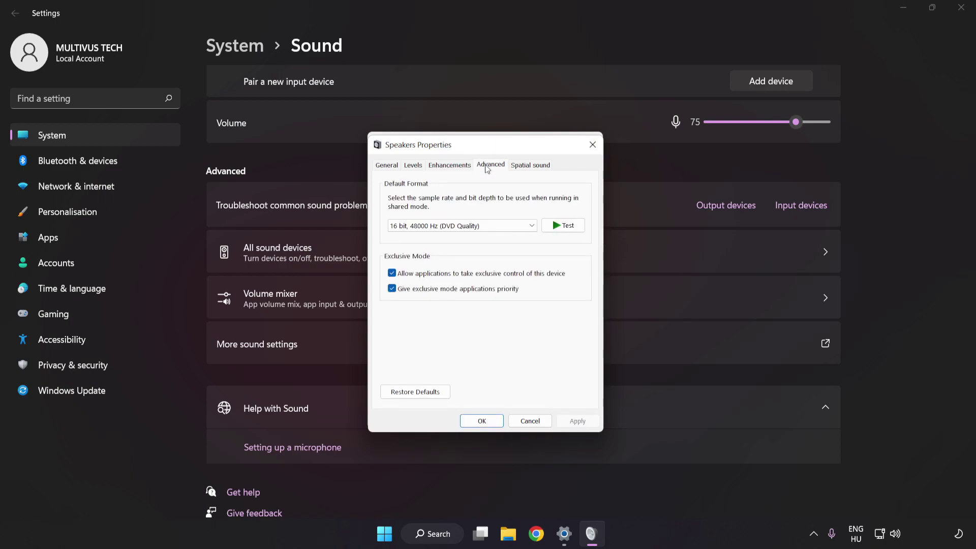
pyautogui.click(489, 227)
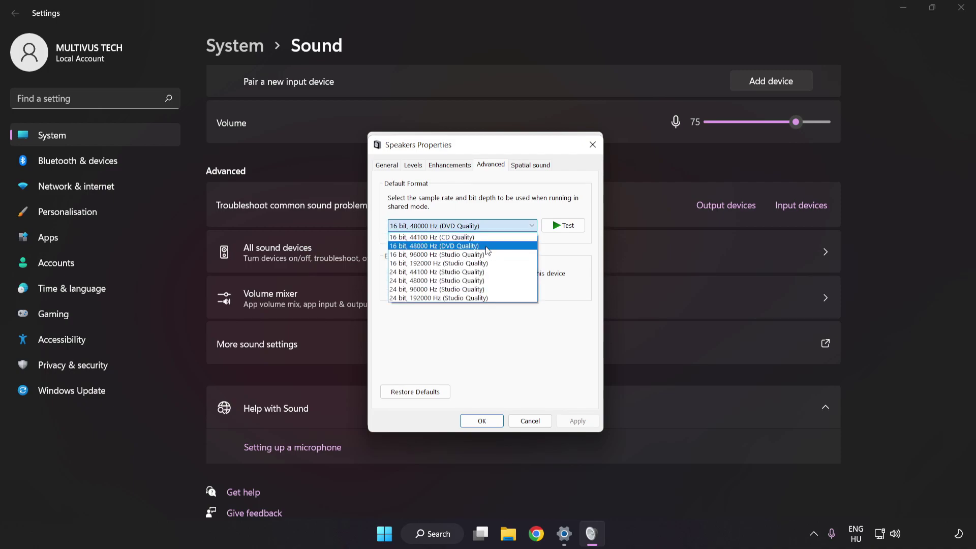
pyautogui.click(489, 245)
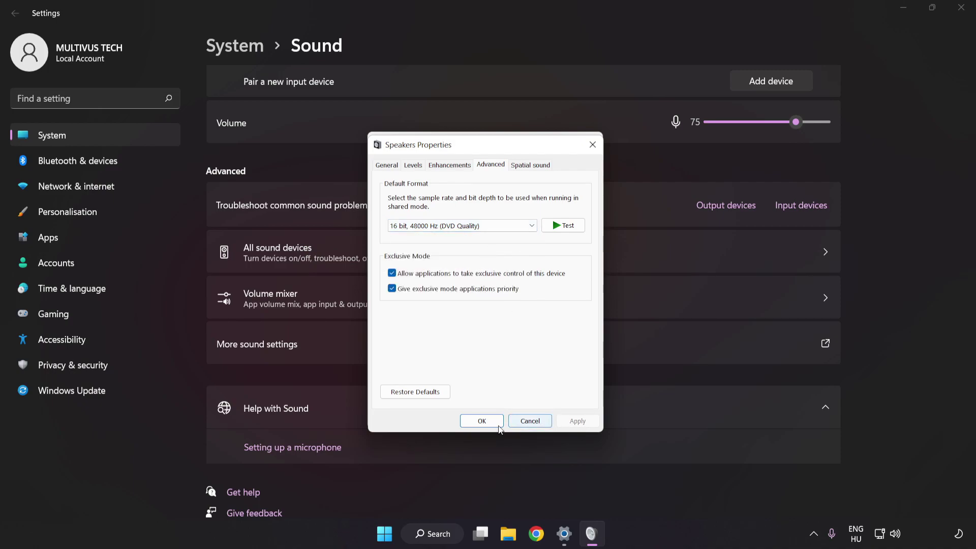
pyautogui.click(481, 422)
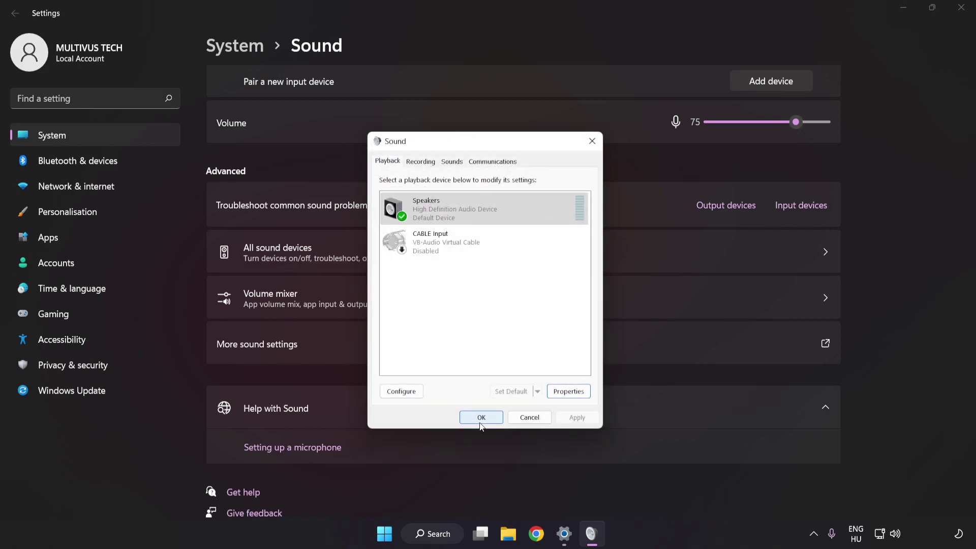
pyautogui.click(480, 423)
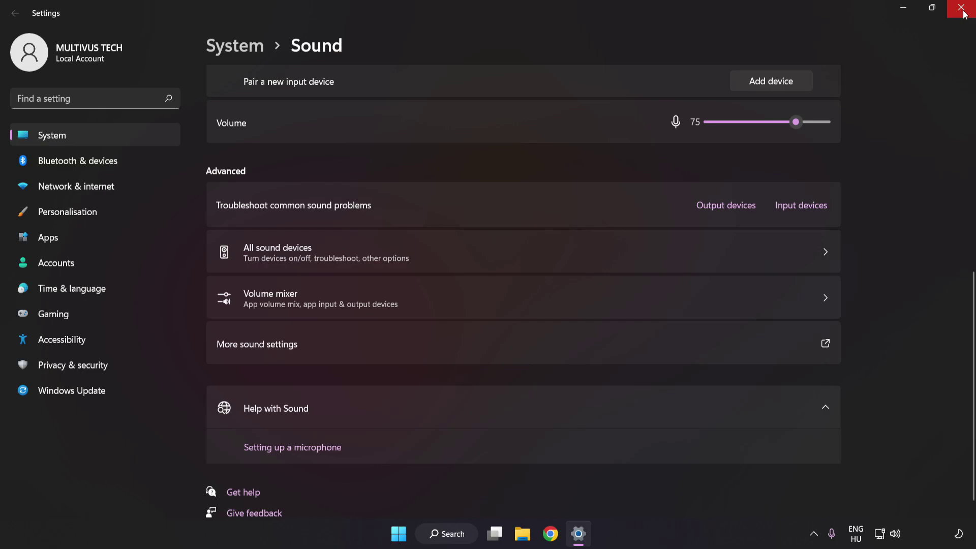
# Close Settings, check the Start power options, and search Windows for 'device manager'.
pyautogui.click(962, 8)
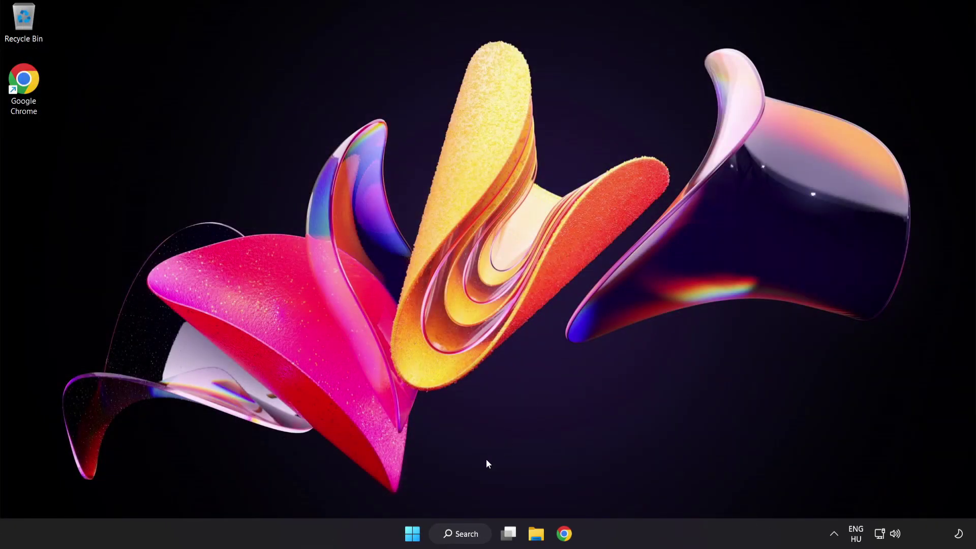
pyautogui.click(411, 536)
pyautogui.click(646, 490)
pyautogui.click(460, 534)
pyautogui.write('d')
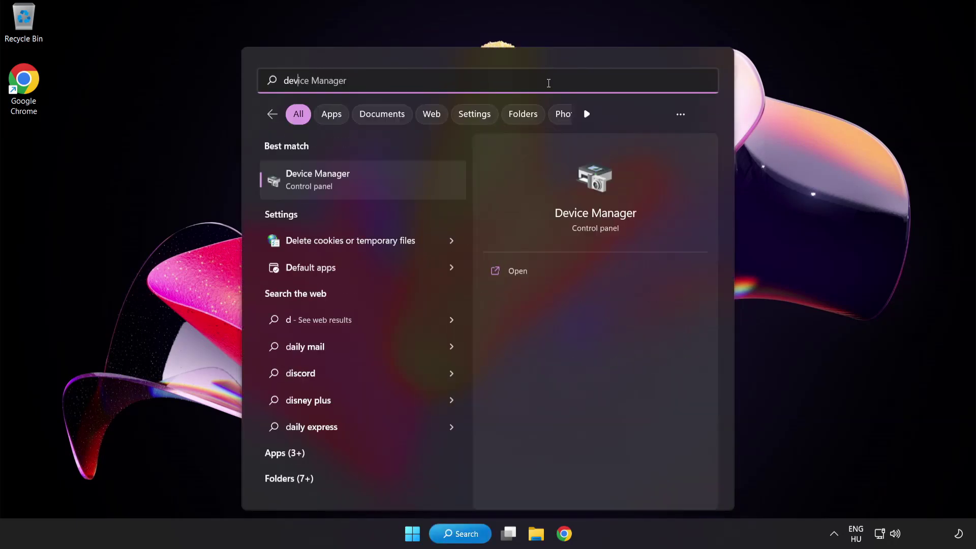
pyautogui.write('evice manager')
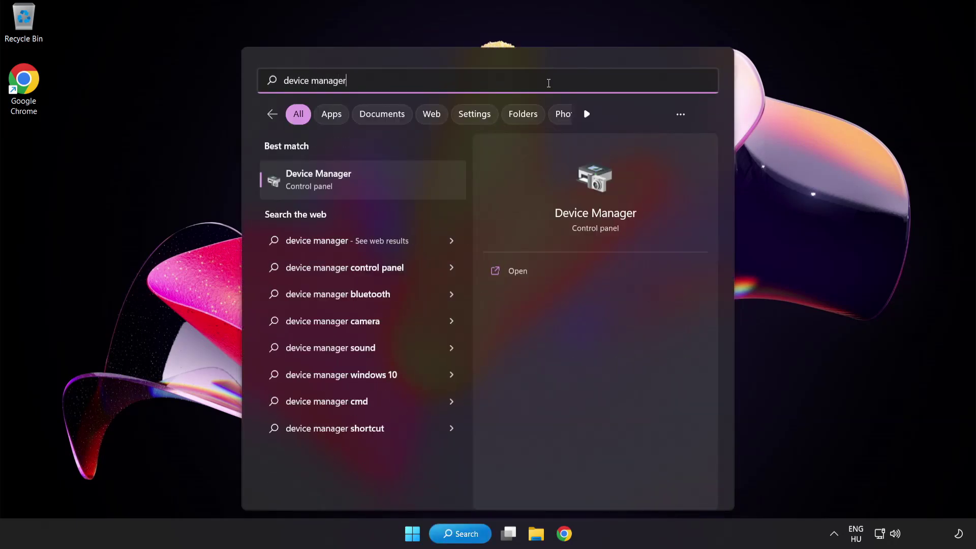
# In Device Manager, expand Sound, video and game controllers and bring up High Definition Audio Device's options.
pyautogui.click(379, 184)
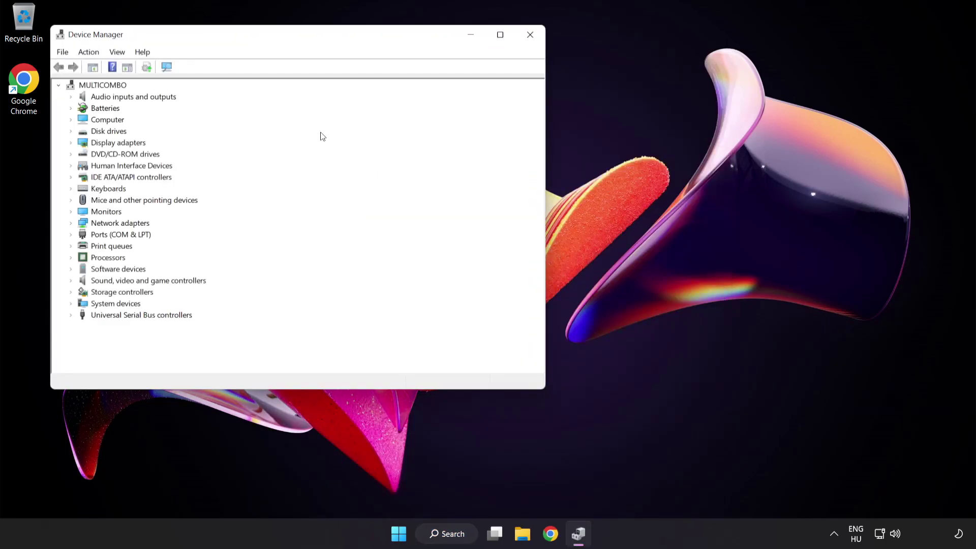
pyautogui.moveTo(287, 41); pyautogui.dragTo(468, 106)
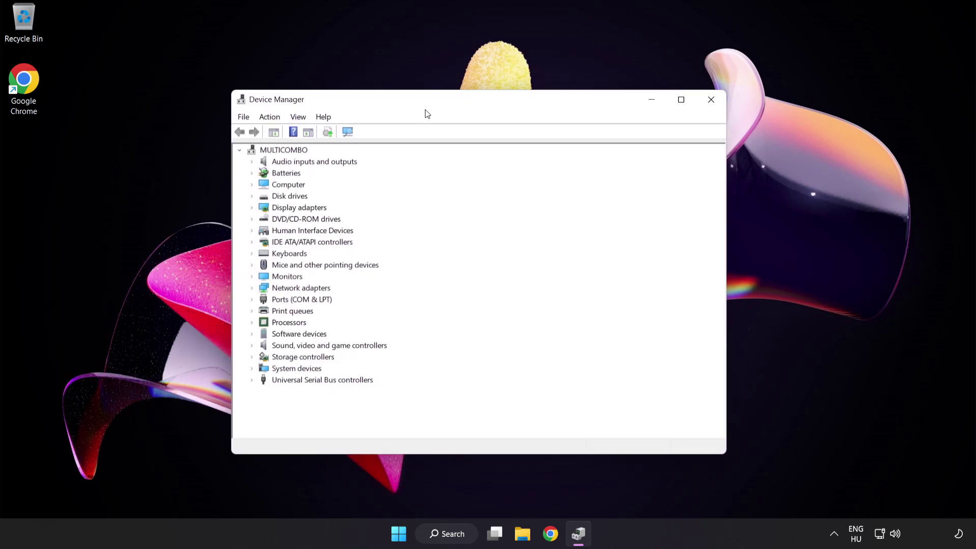
pyautogui.click(265, 347)
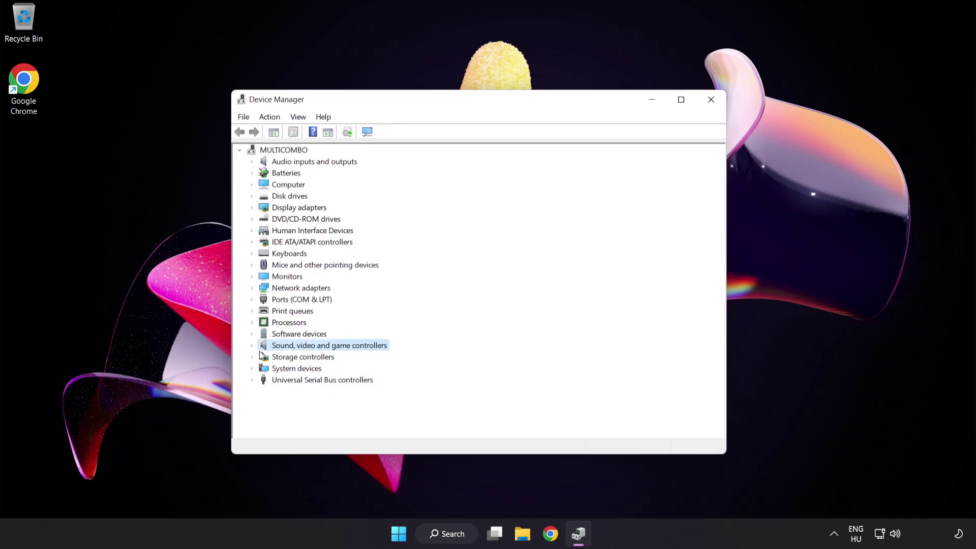
pyautogui.click(251, 347)
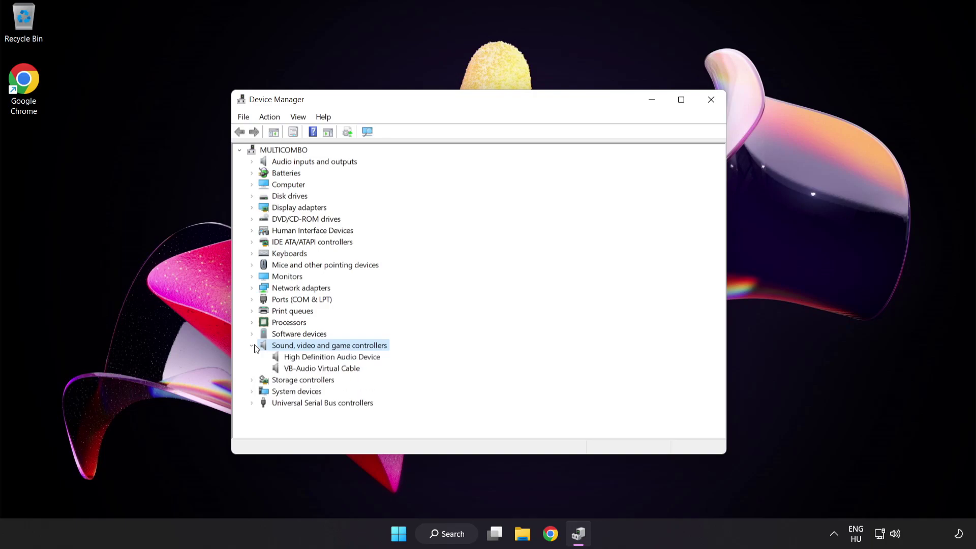
pyautogui.click(295, 357)
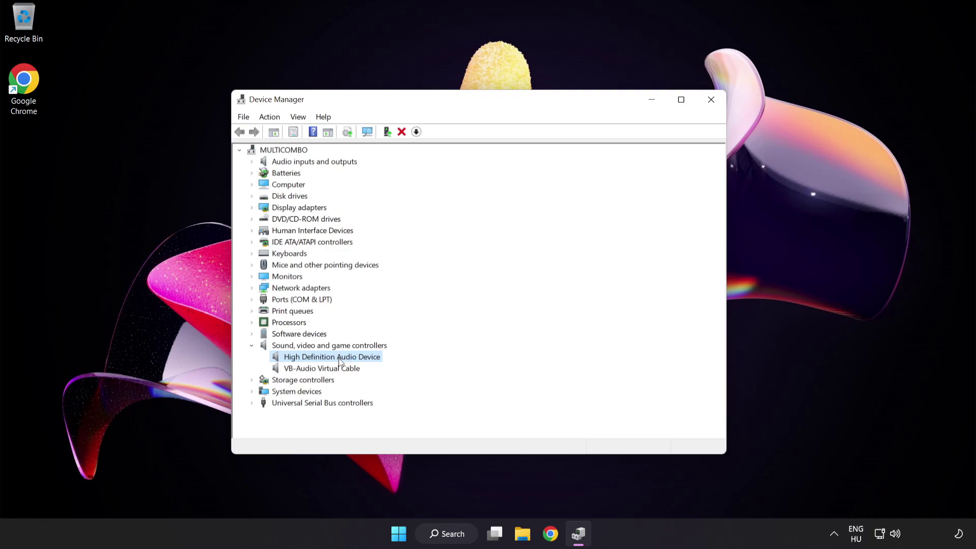
pyautogui.rightClick(339, 358)
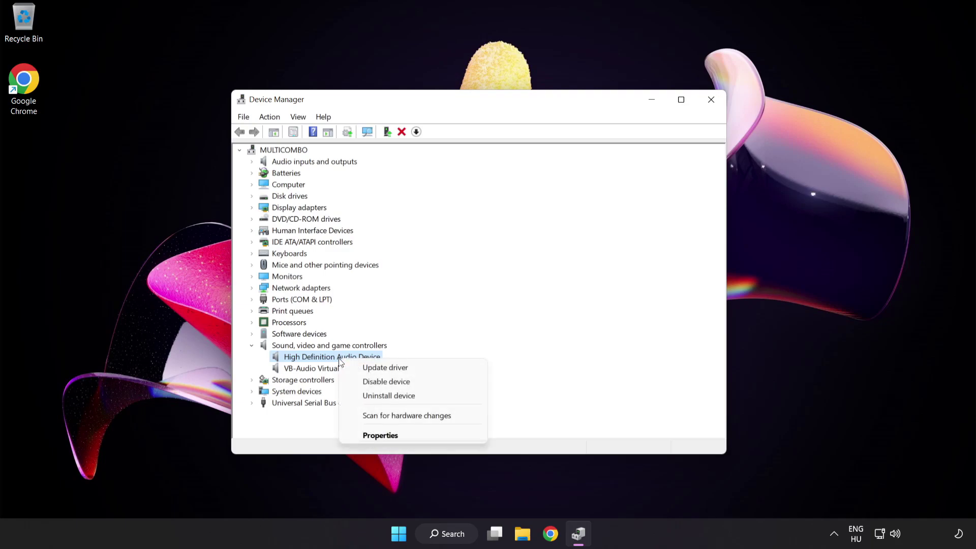
# Reinstall the High Definition Audio Device driver, picked manually from the compatible list, accepting the warning.
pyautogui.click(417, 367)
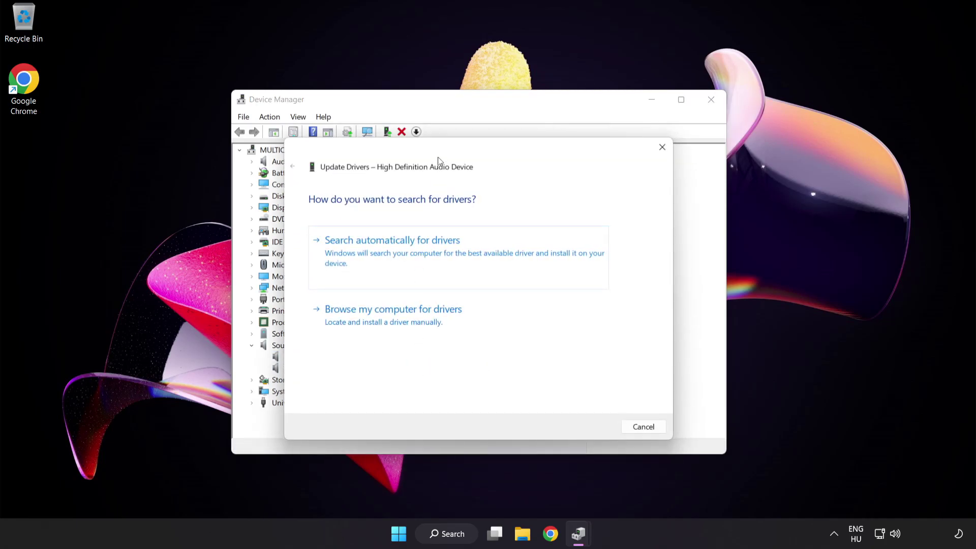
pyautogui.moveTo(442, 156); pyautogui.dragTo(463, 140)
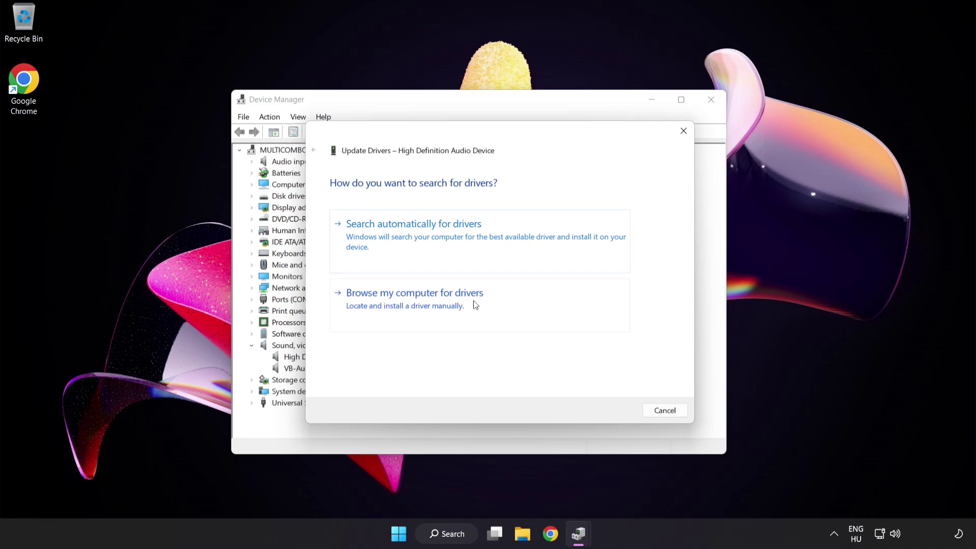
pyautogui.click(440, 310)
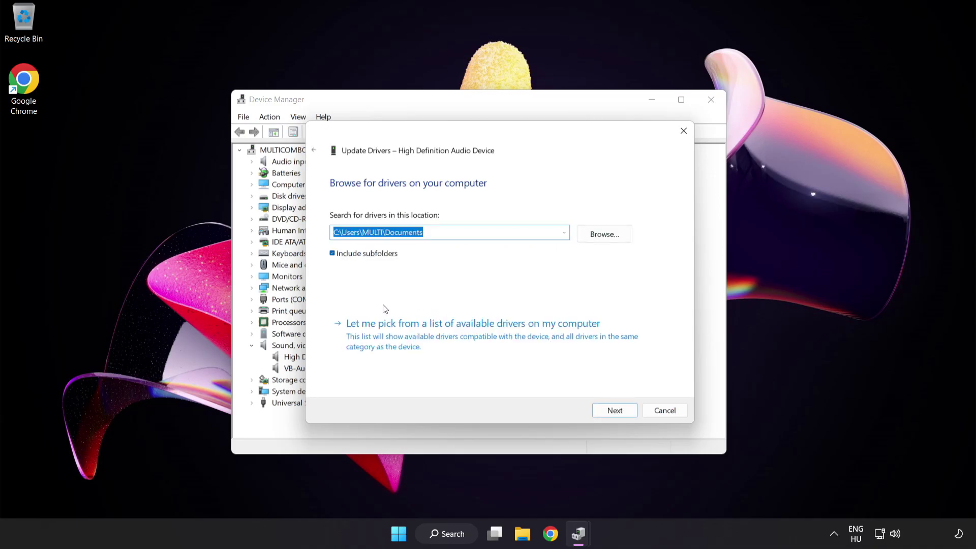
pyautogui.click(430, 344)
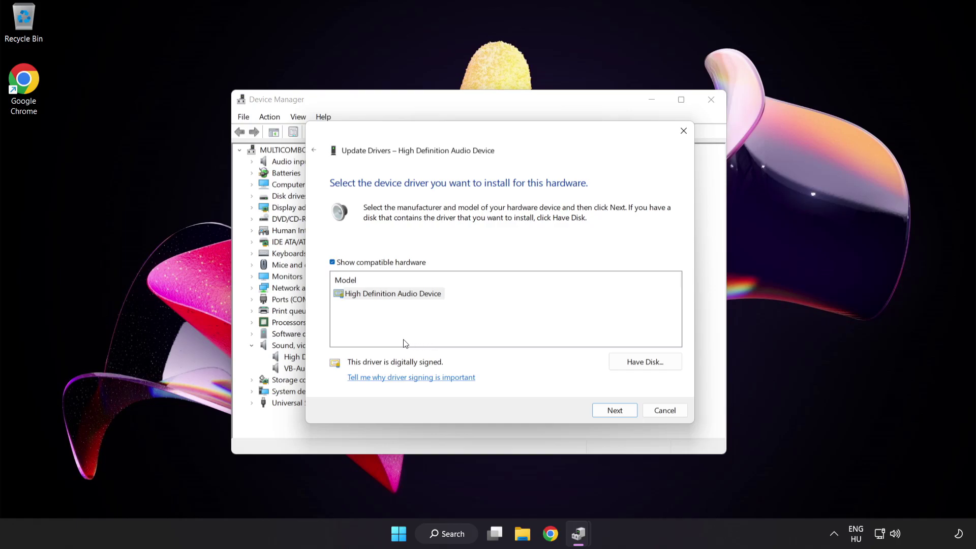
pyautogui.click(357, 295)
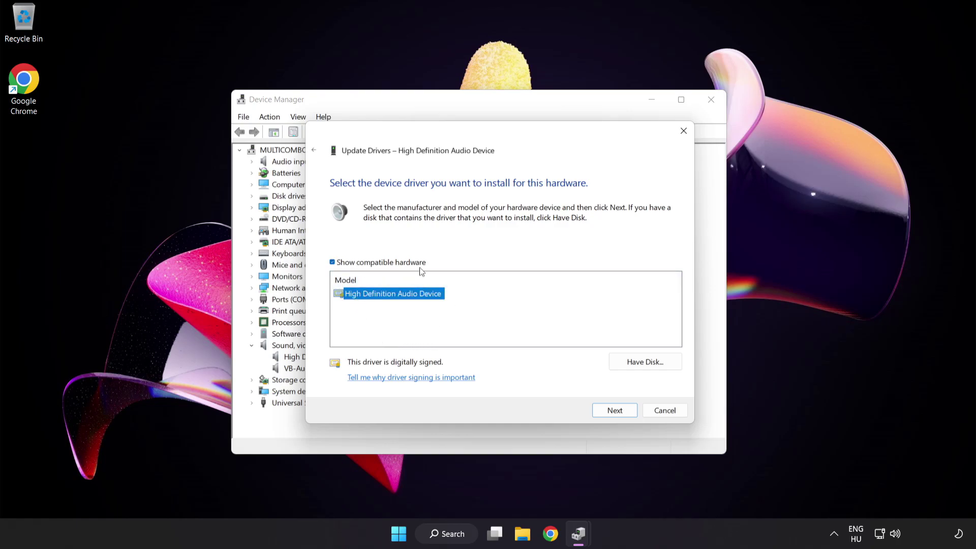
pyautogui.click(622, 413)
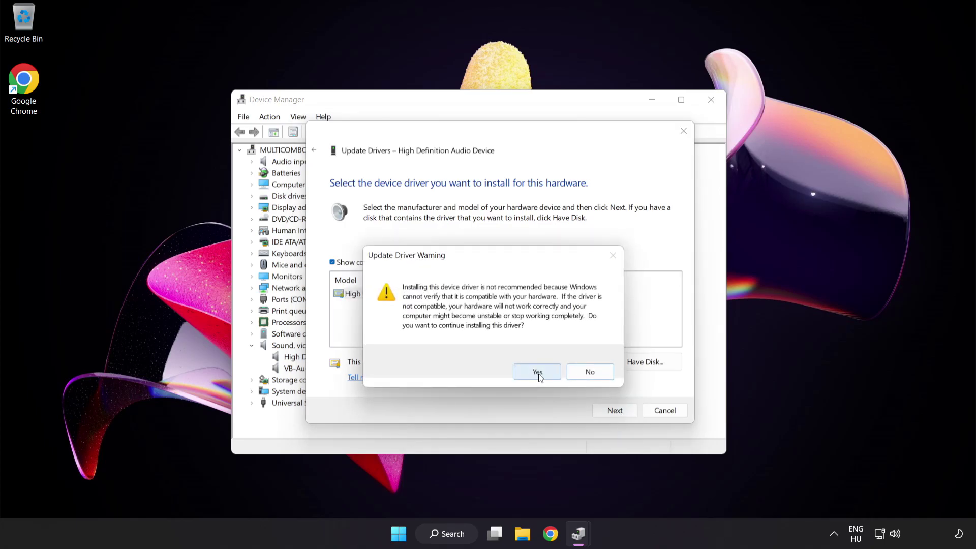
pyautogui.click(538, 373)
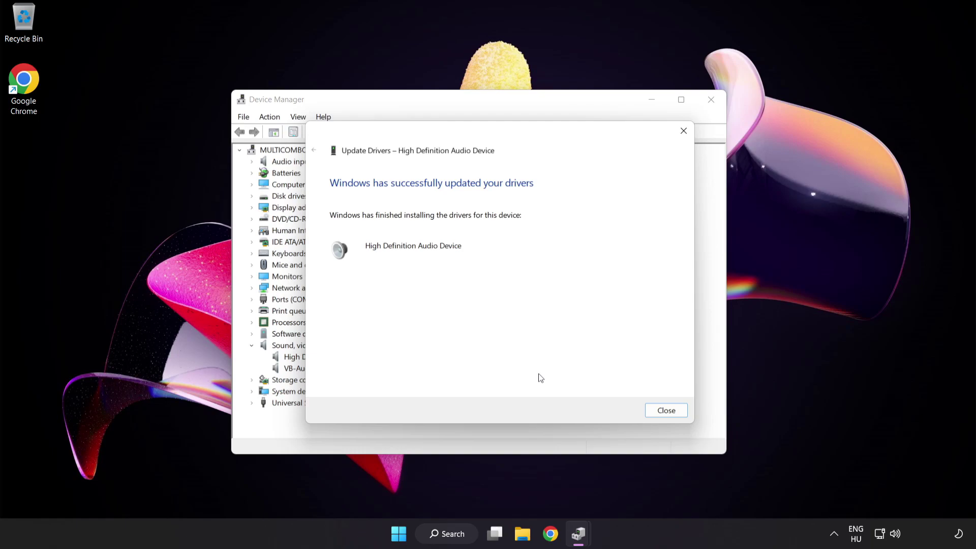
# Close the driver update wizard and Device Manager, then view the Start menu's power options.
pyautogui.click(671, 413)
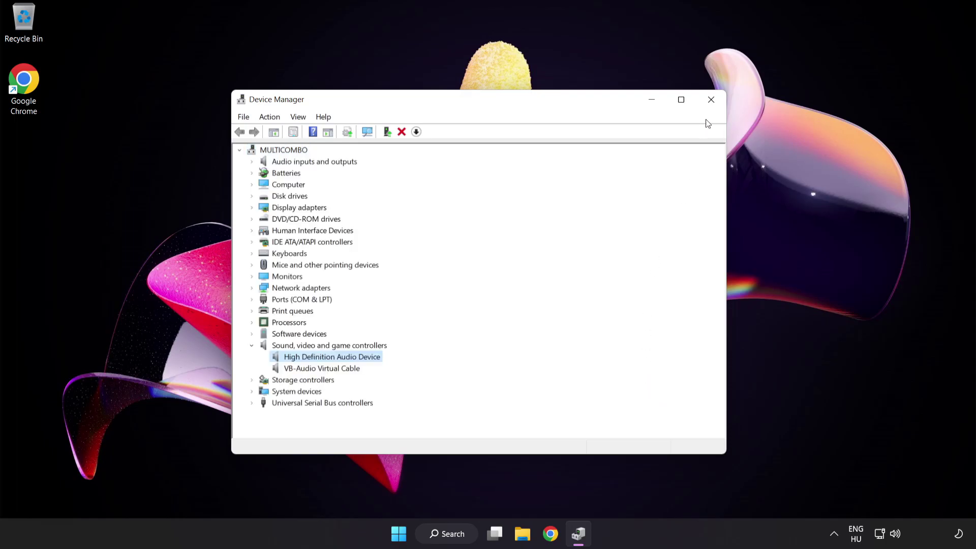
pyautogui.click(712, 100)
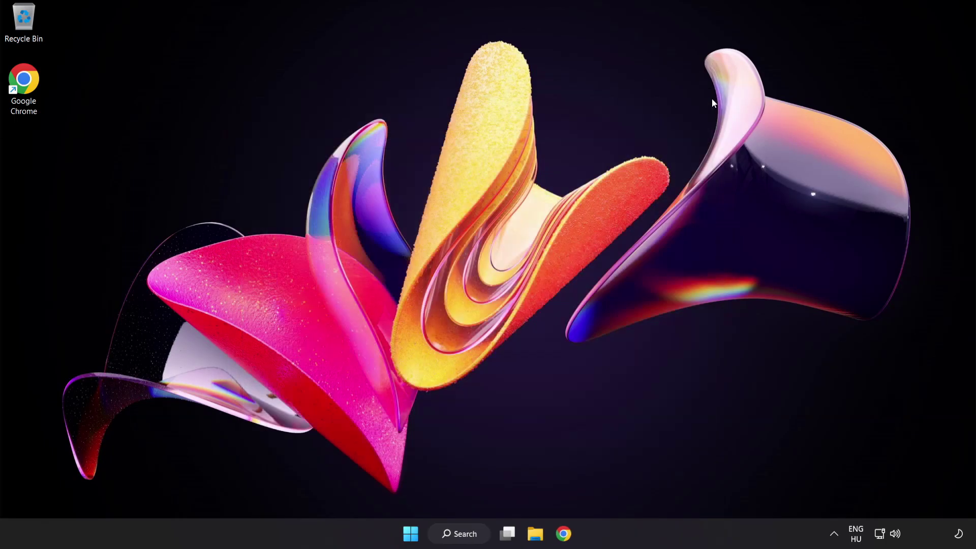
pyautogui.click(414, 533)
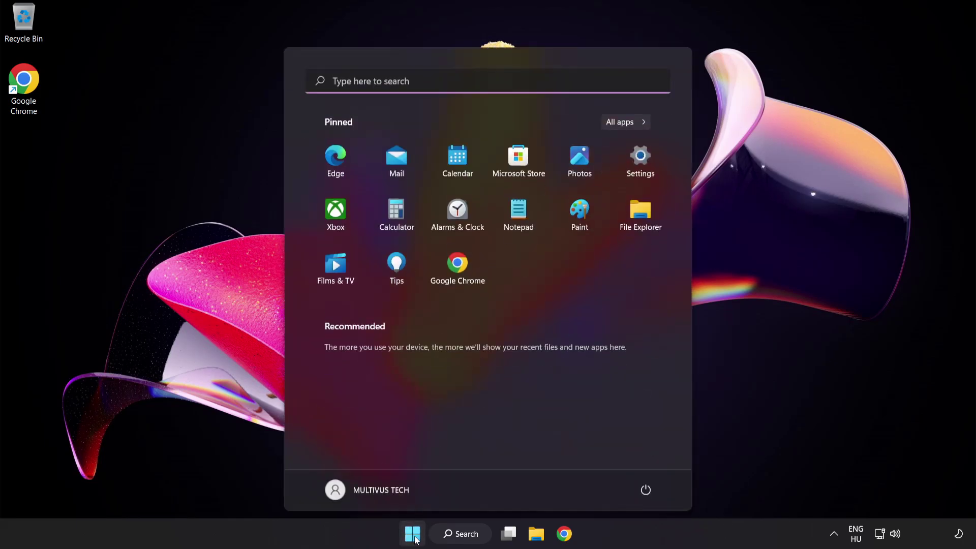
pyautogui.click(646, 491)
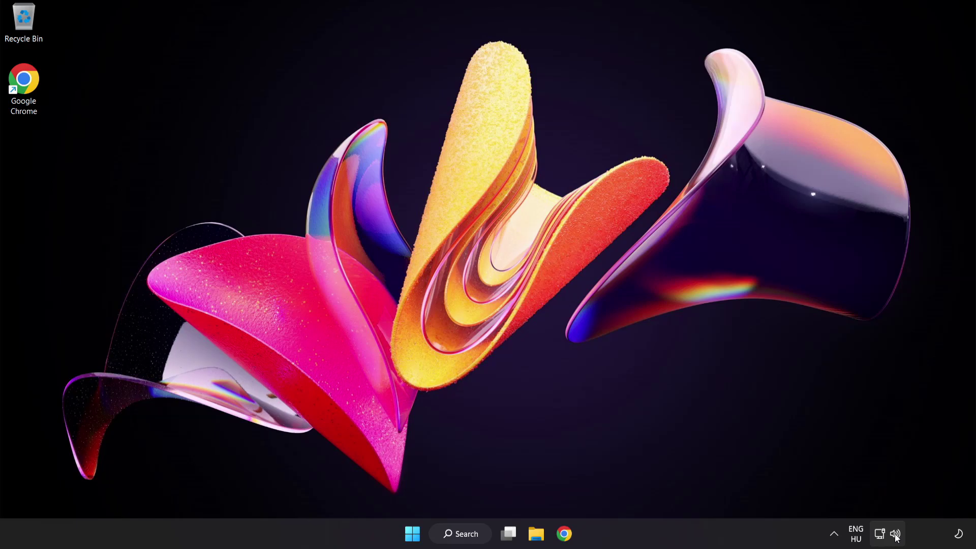
# Start Troubleshoot sound problems from the taskbar volume icon's context menu.
pyautogui.rightClick(896, 535)
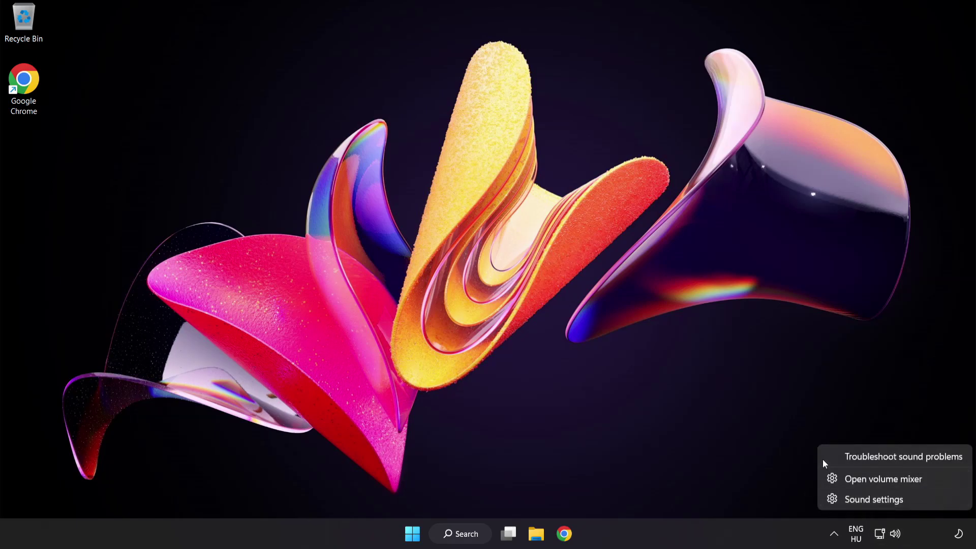
pyautogui.click(909, 459)
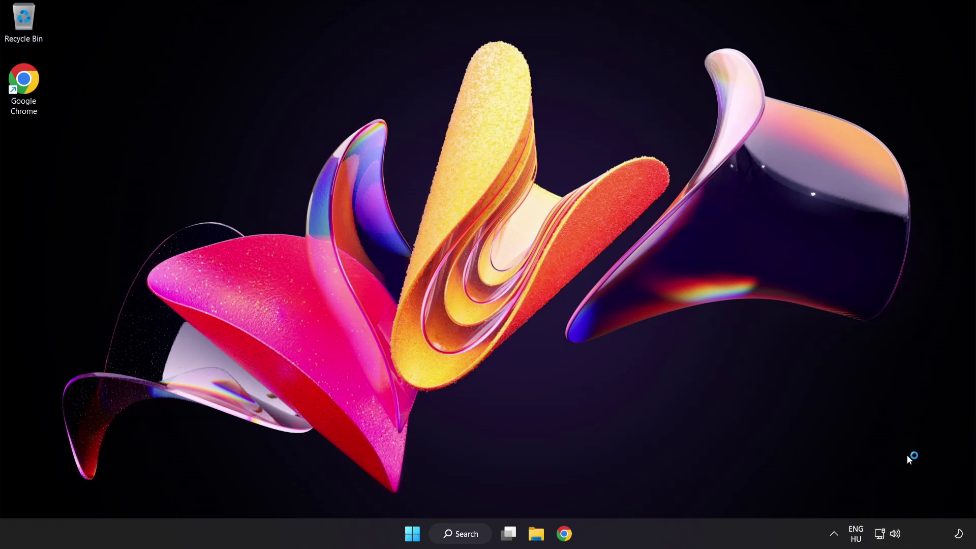